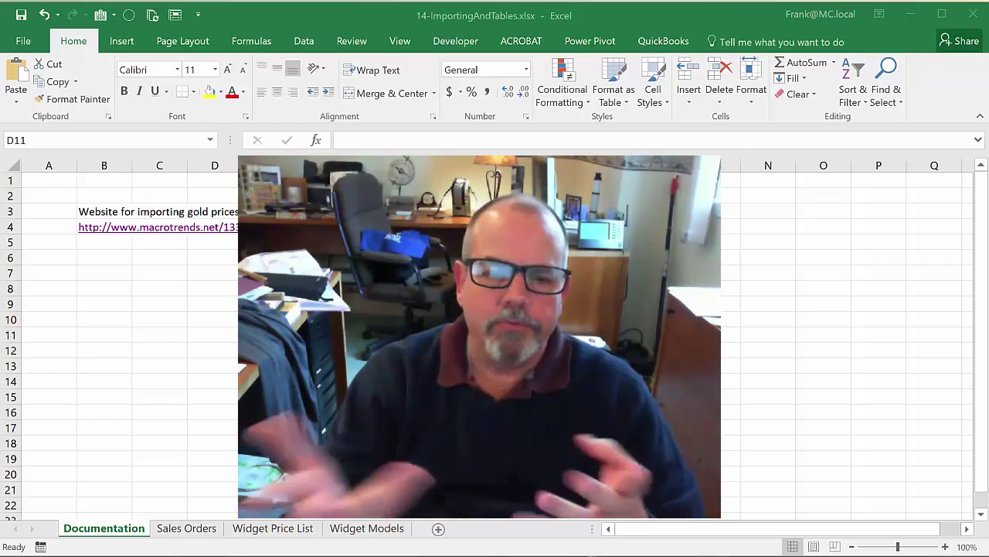
- Open the gold prices web page from the Documentation sheet's link and find its Historical Data table
{"action": "left_click", "coordinate": [99, 530]}
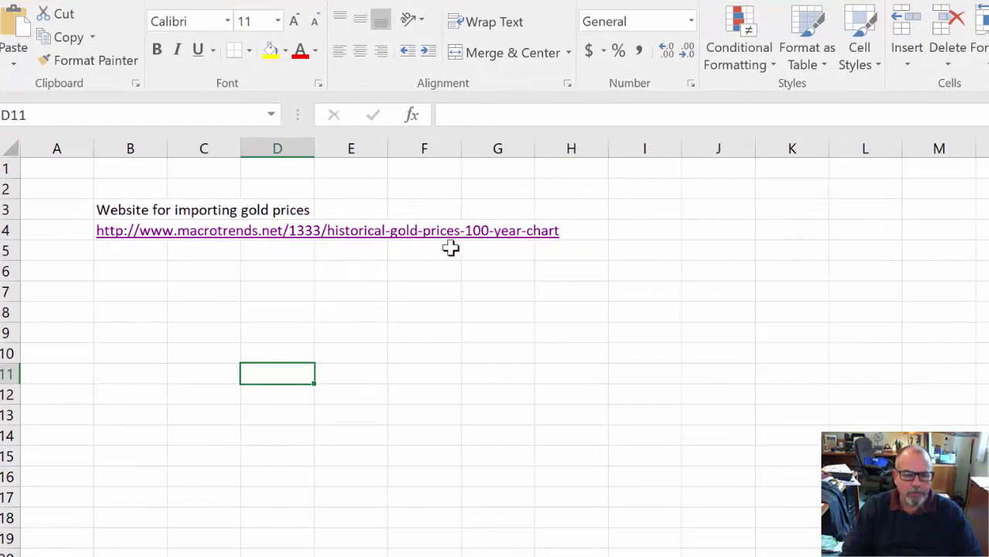
{"action": "left_click", "coordinate": [144, 232]}
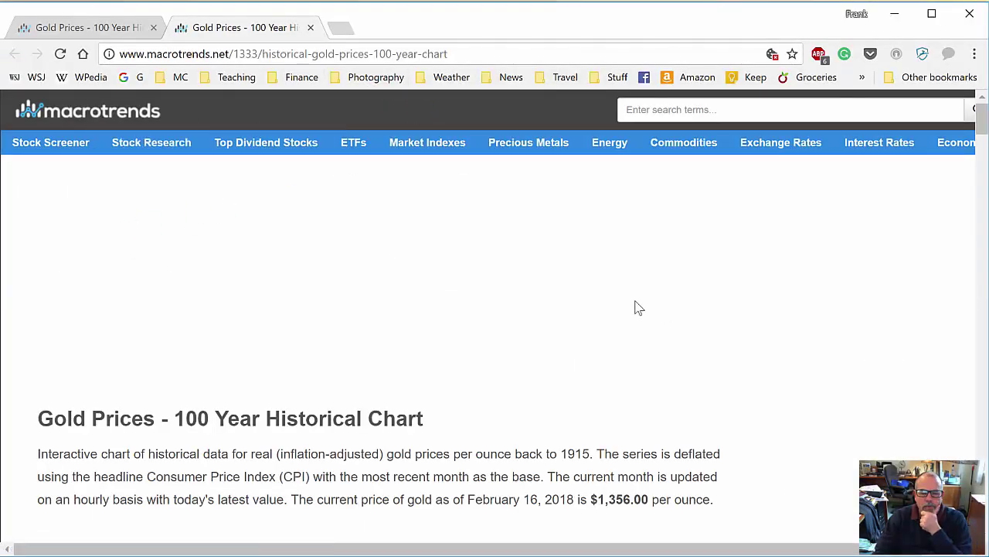
{"action": "scroll", "coordinate": [665, 334], "scroll_direction": "down", "scroll_amount": 1}
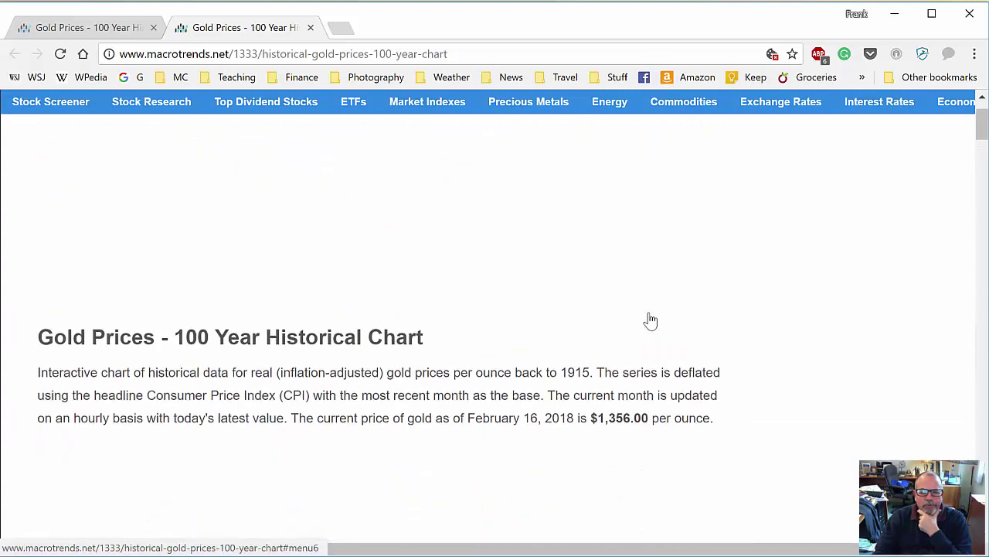
{"action": "scroll", "coordinate": [651, 320], "scroll_direction": "down", "scroll_amount": 2}
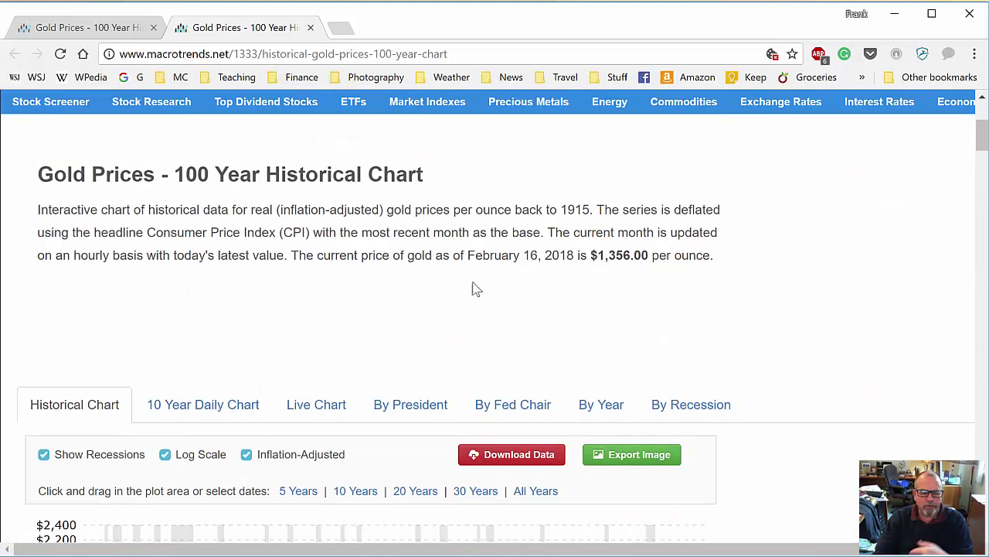
{"action": "scroll", "coordinate": [517, 302], "scroll_direction": "down", "scroll_amount": 10}
{"action": "scroll", "coordinate": [517, 302], "scroll_direction": "down", "scroll_amount": 10}
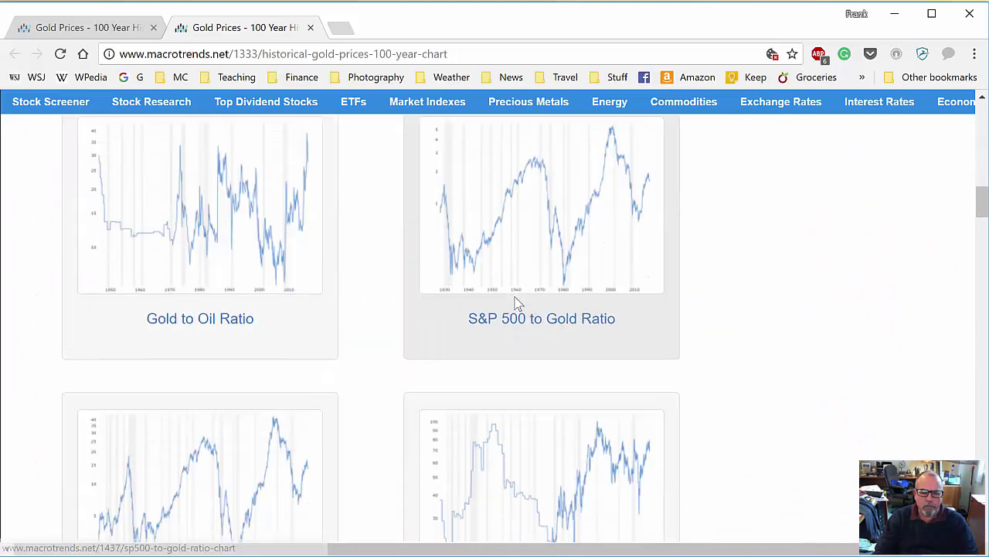
{"action": "scroll", "coordinate": [517, 303], "scroll_direction": "down", "scroll_amount": 15}
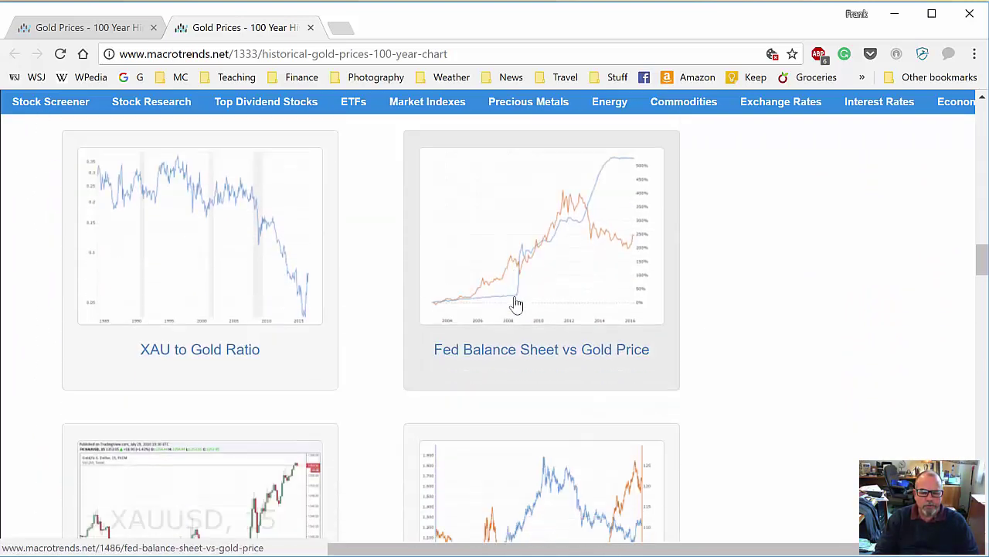
{"action": "scroll", "coordinate": [517, 304], "scroll_direction": "down", "scroll_amount": 10}
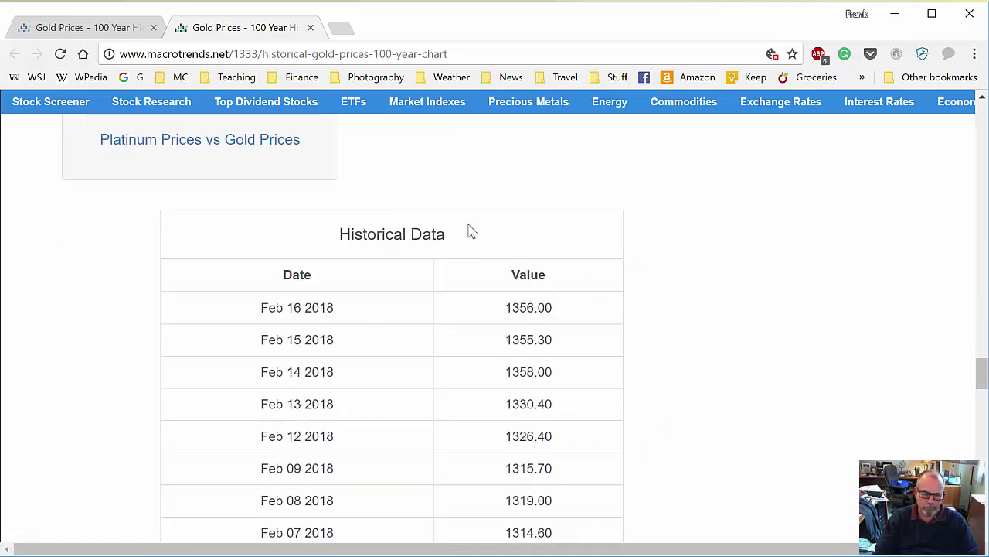
- Examine the dates and values in the page's Historical Data table, from the newest entry to the oldest
{"action": "scroll", "coordinate": [347, 244], "scroll_direction": "down", "scroll_amount": 2}
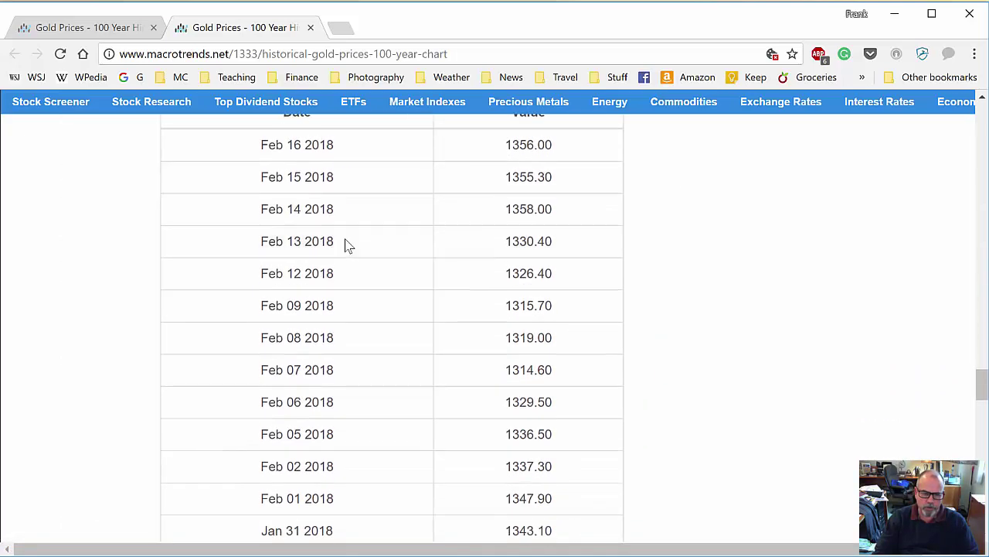
{"action": "scroll", "coordinate": [355, 232], "scroll_direction": "up", "scroll_amount": 1}
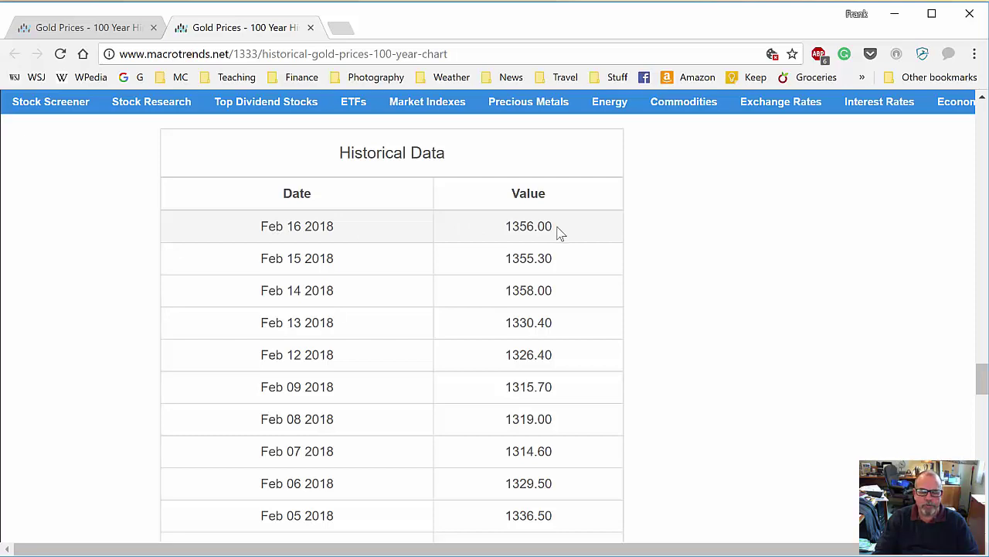
{"action": "scroll", "coordinate": [568, 257], "scroll_direction": "down", "scroll_amount": 13}
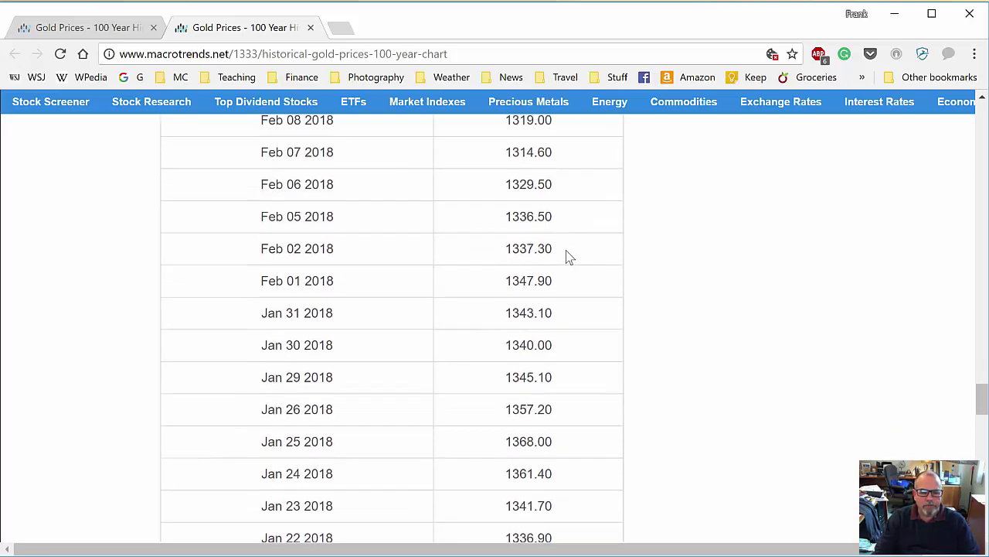
{"action": "scroll", "coordinate": [568, 257], "scroll_direction": "down", "scroll_amount": 12}
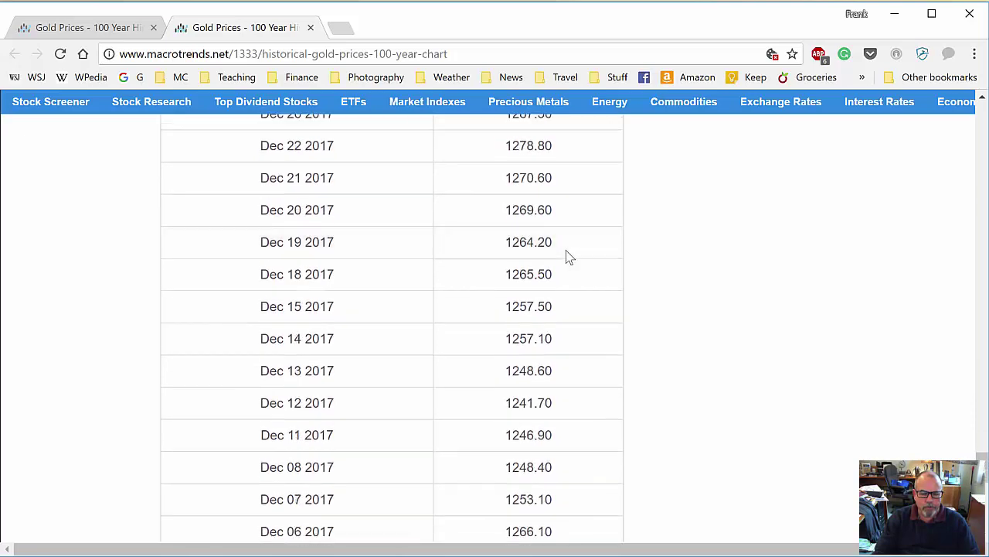
{"action": "scroll", "coordinate": [568, 258], "scroll_direction": "up", "scroll_amount": 1}
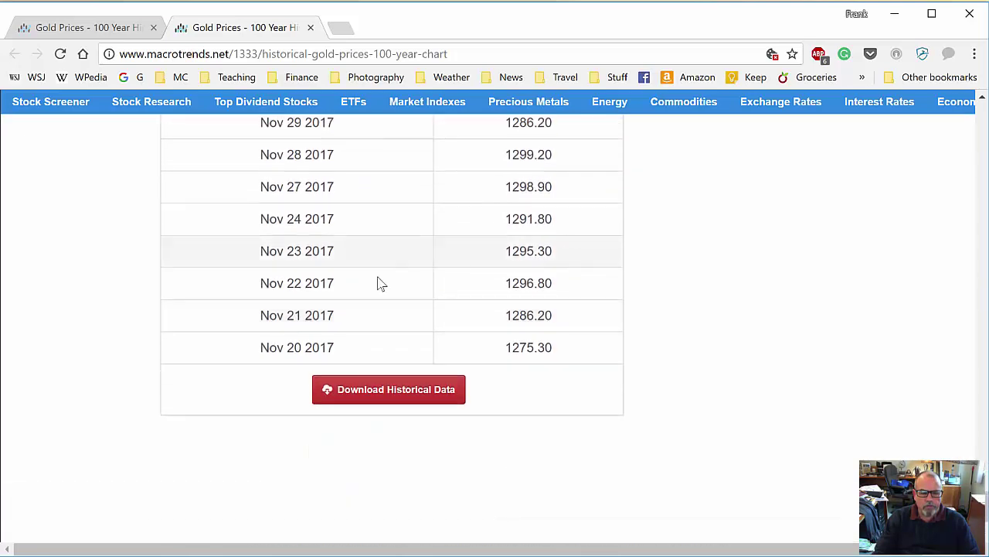
{"action": "scroll", "coordinate": [550, 313], "scroll_direction": "up", "scroll_amount": 1}
{"action": "scroll", "coordinate": [554, 312], "scroll_direction": "up", "scroll_amount": 20}
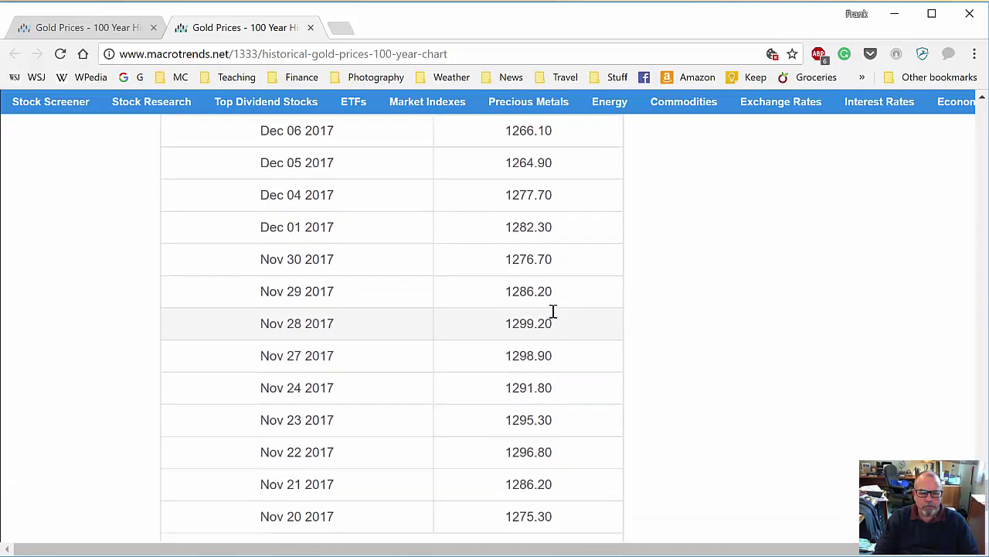
{"action": "scroll", "coordinate": [554, 311], "scroll_direction": "up", "scroll_amount": 6}
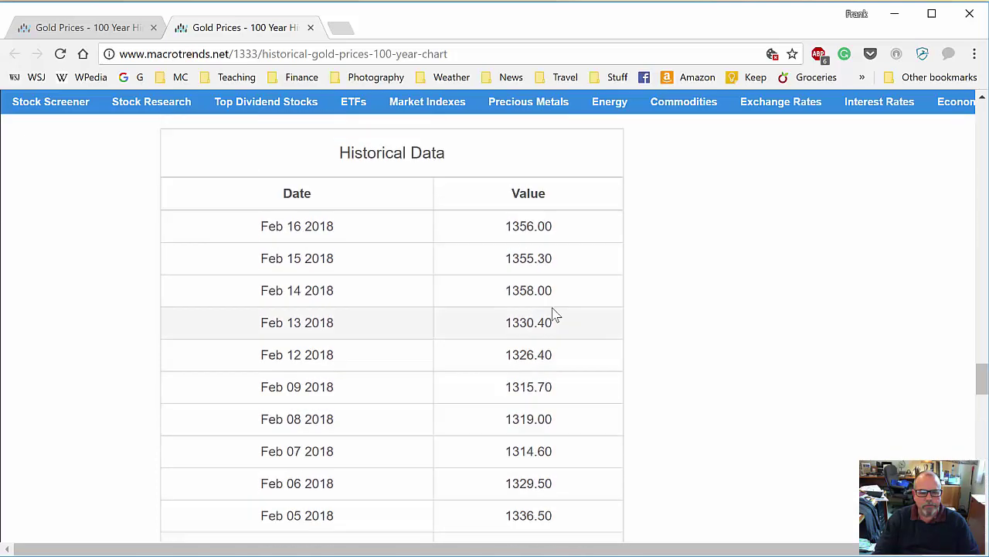
{"action": "scroll", "coordinate": [551, 311], "scroll_direction": "down", "scroll_amount": 2}
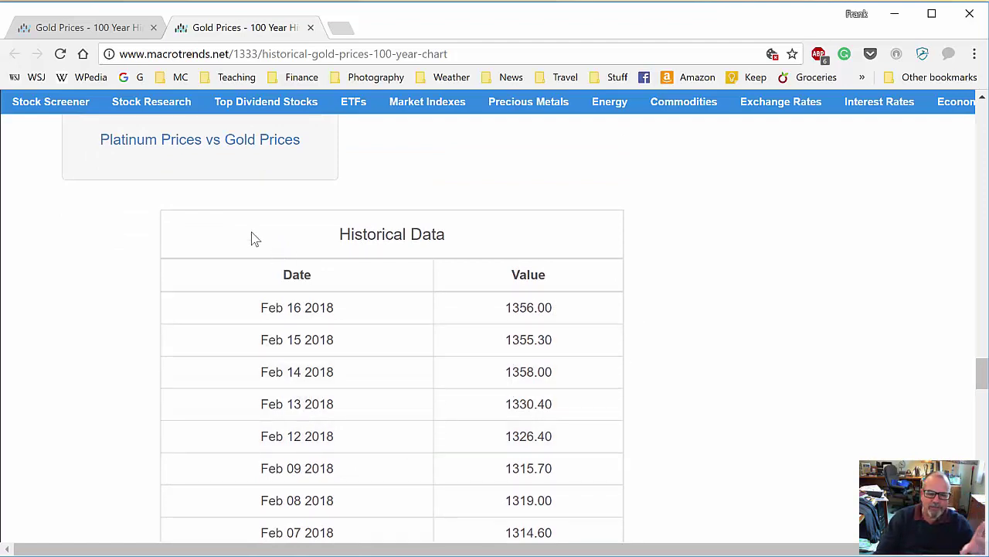
{"action": "left_click_drag", "start_coordinate": [252, 236], "coordinate": [569, 498]}
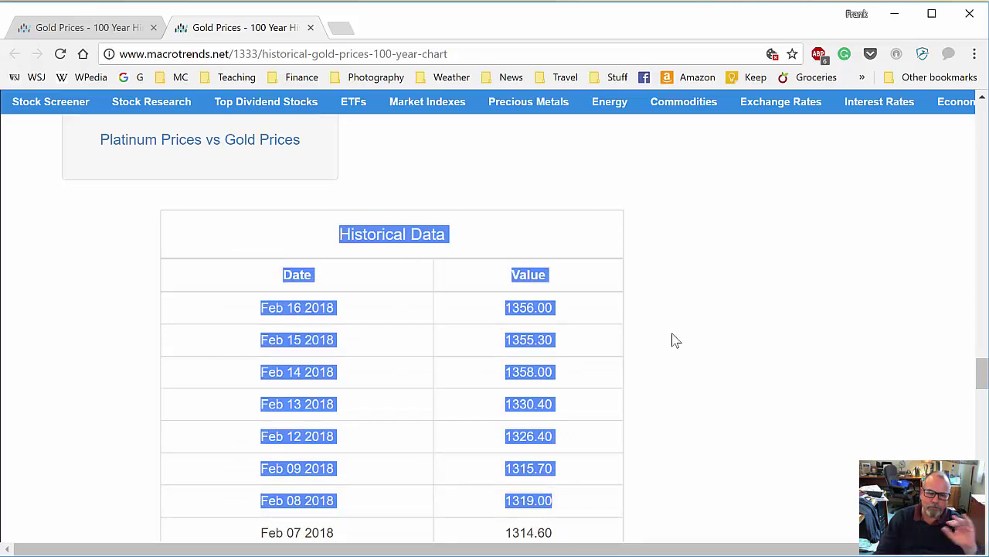
{"action": "left_click", "coordinate": [680, 308]}
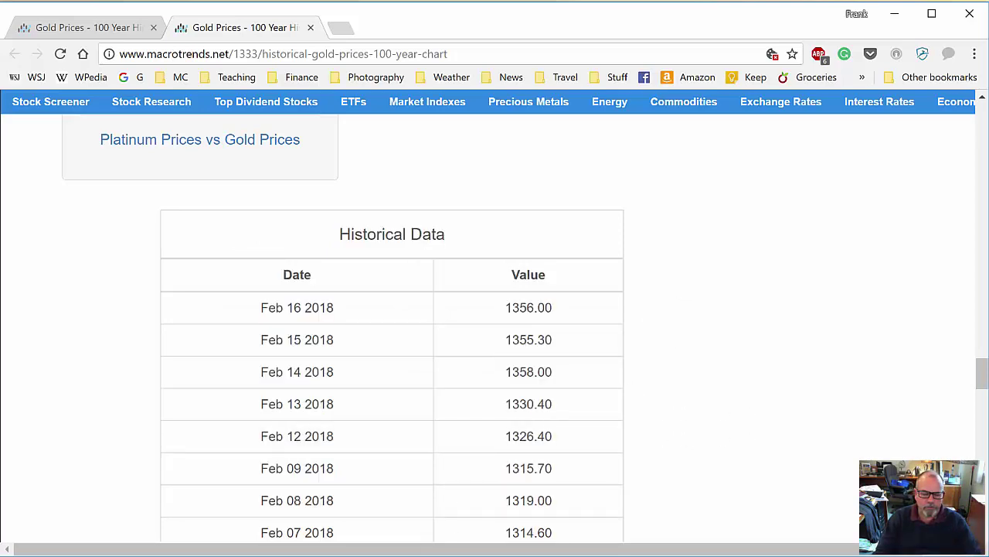
- Switch back to Excel, select cell B6 on the Documentation sheet and start a new query from a web source
{"action": "key", "text": "alt+Tab"}
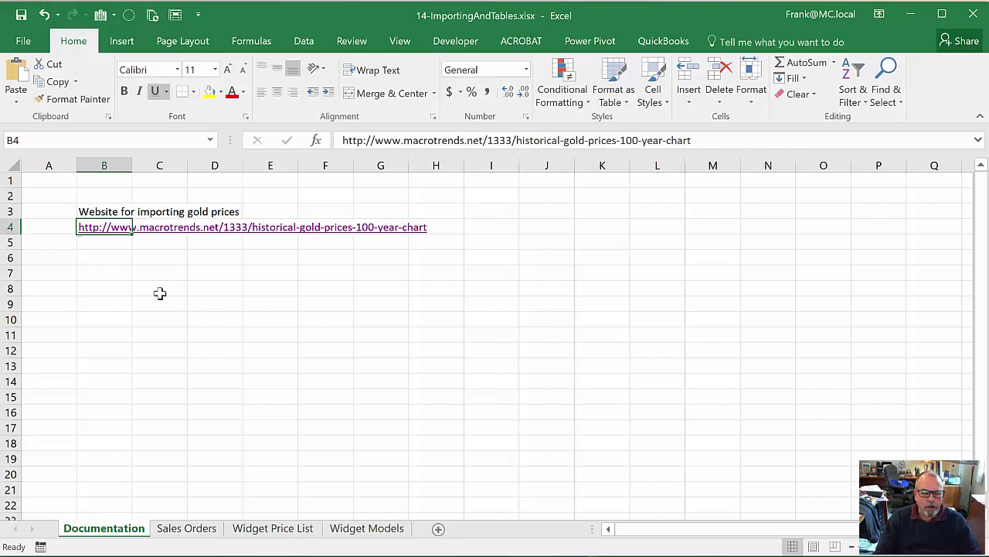
{"action": "left_click", "coordinate": [124, 253]}
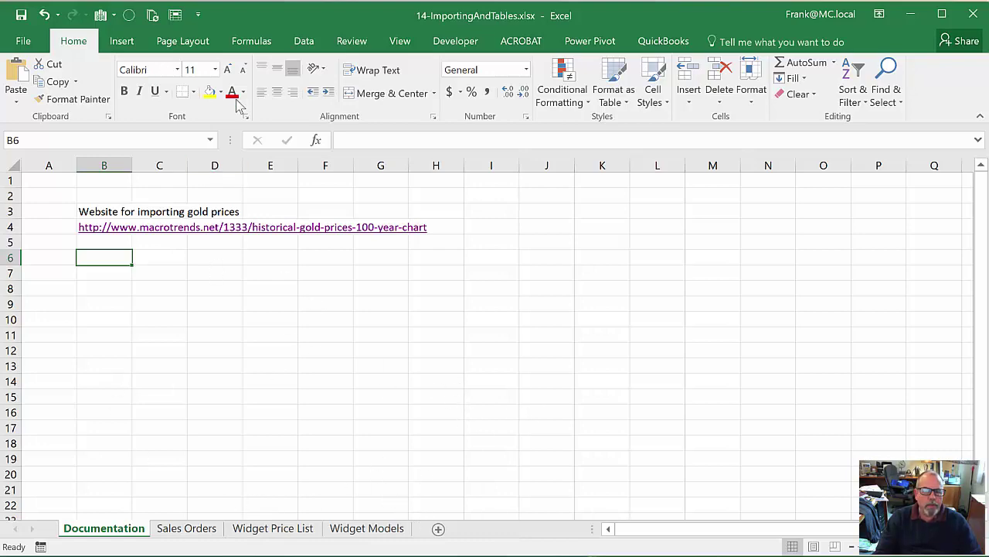
{"action": "left_click", "coordinate": [306, 41]}
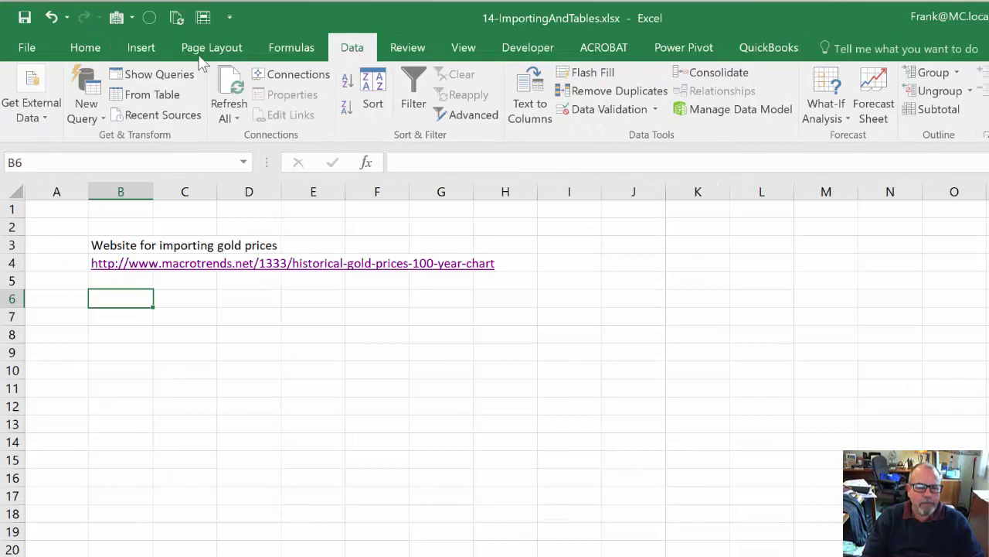
{"action": "left_click", "coordinate": [92, 118]}
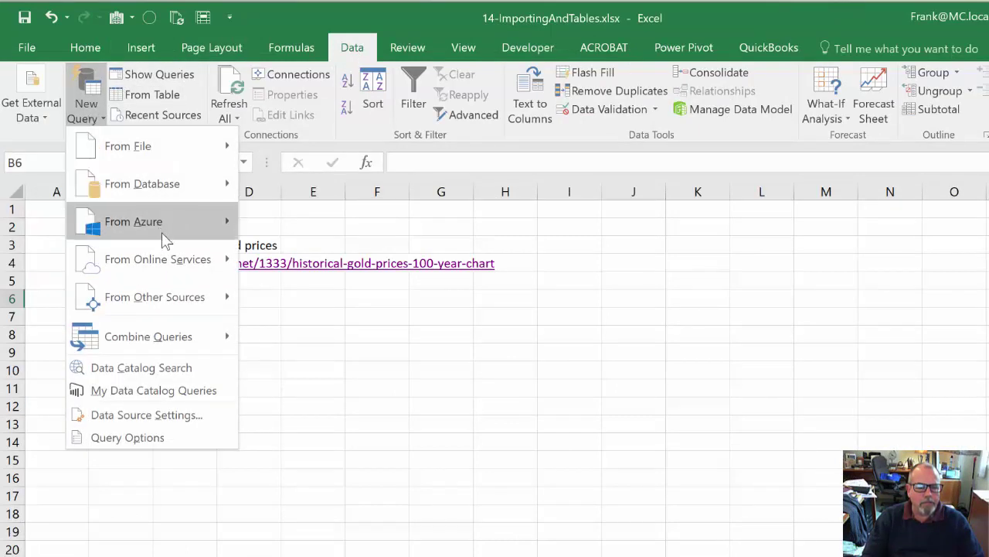
{"action": "mouse_move", "coordinate": [182, 309]}
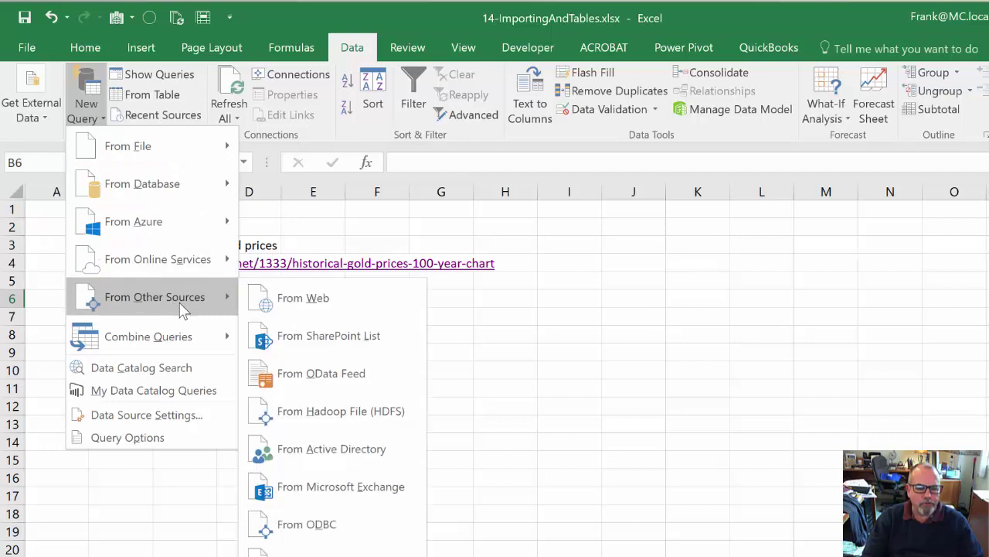
{"action": "left_click", "coordinate": [361, 302]}
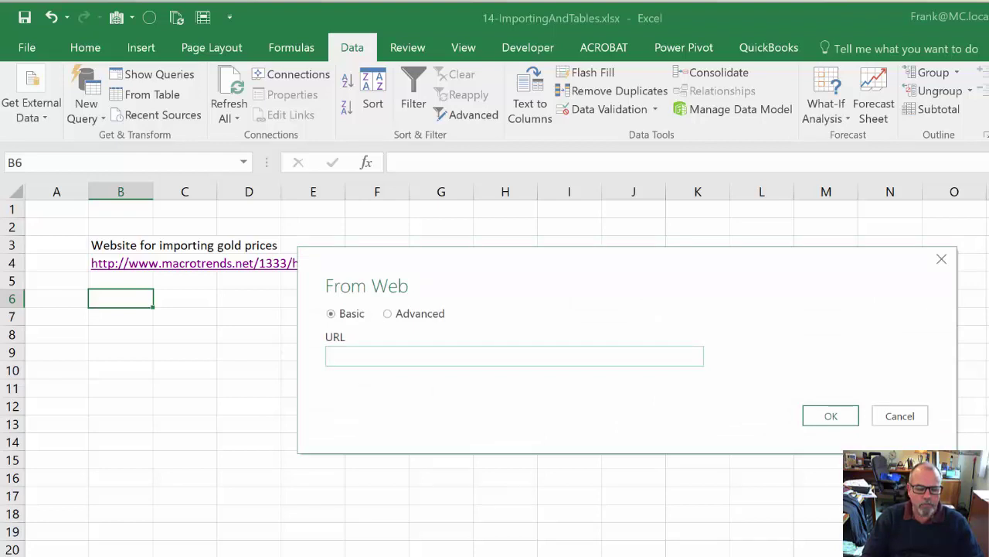
{"action": "key", "text": "alt+Tab"}
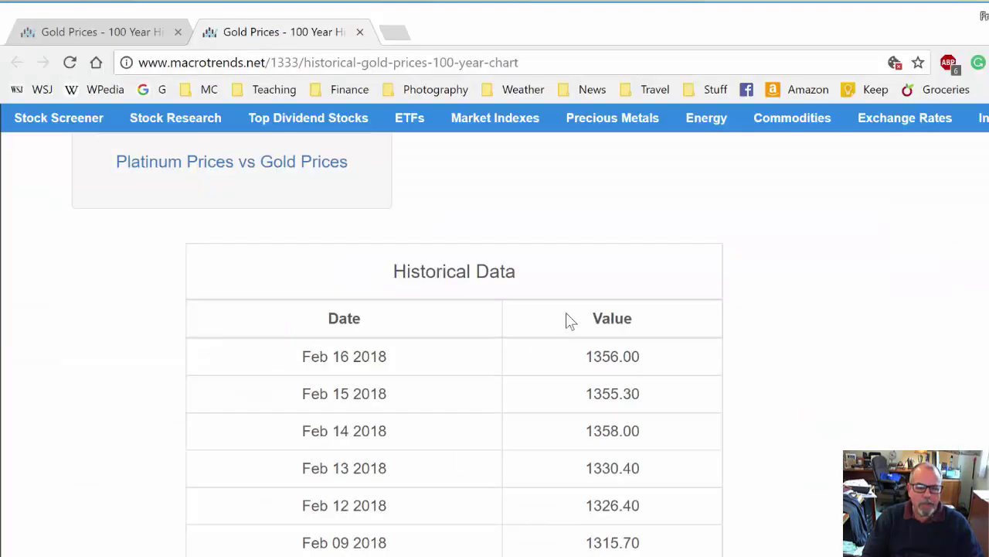
{"action": "left_click", "coordinate": [387, 63]}
{"action": "key", "text": "ctrl+c"}
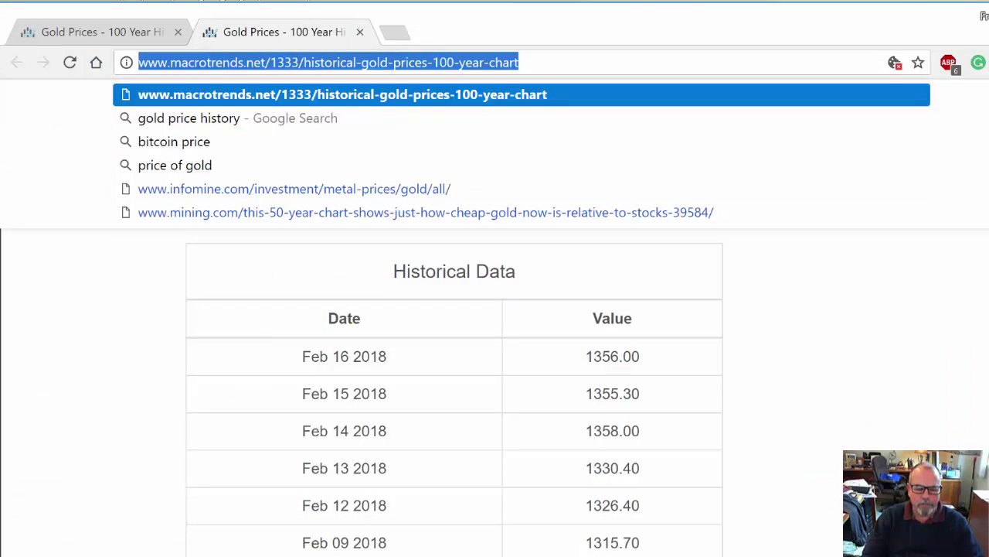
{"action": "left_click", "coordinate": [517, 526]}
{"action": "key", "text": "alt+Tab"}
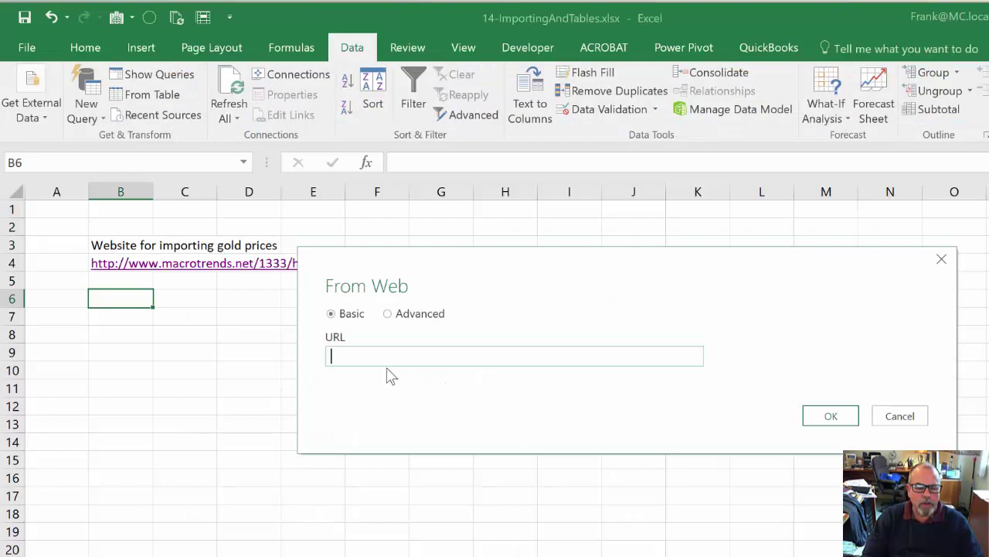
{"action": "key", "text": "ctrl+v"}
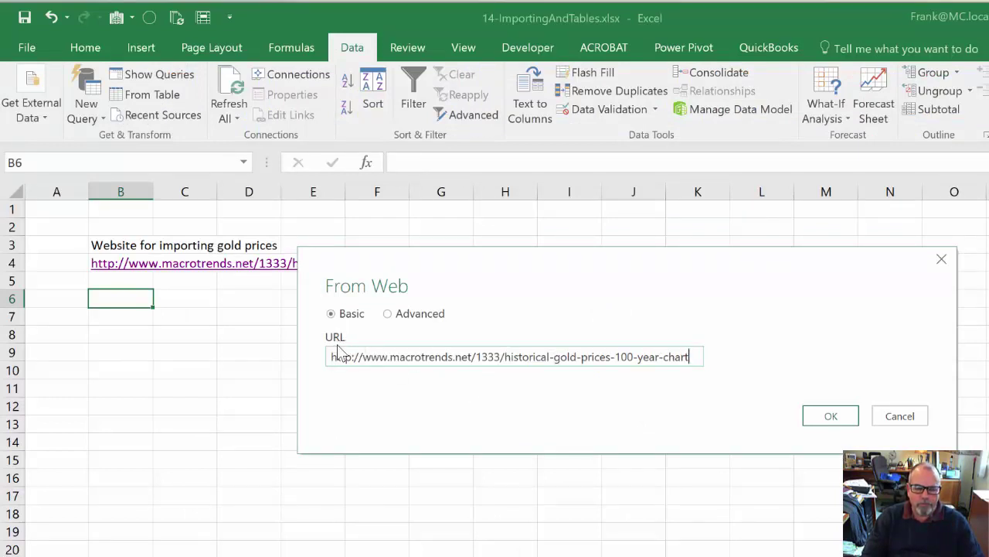
{"action": "left_click", "coordinate": [829, 416]}
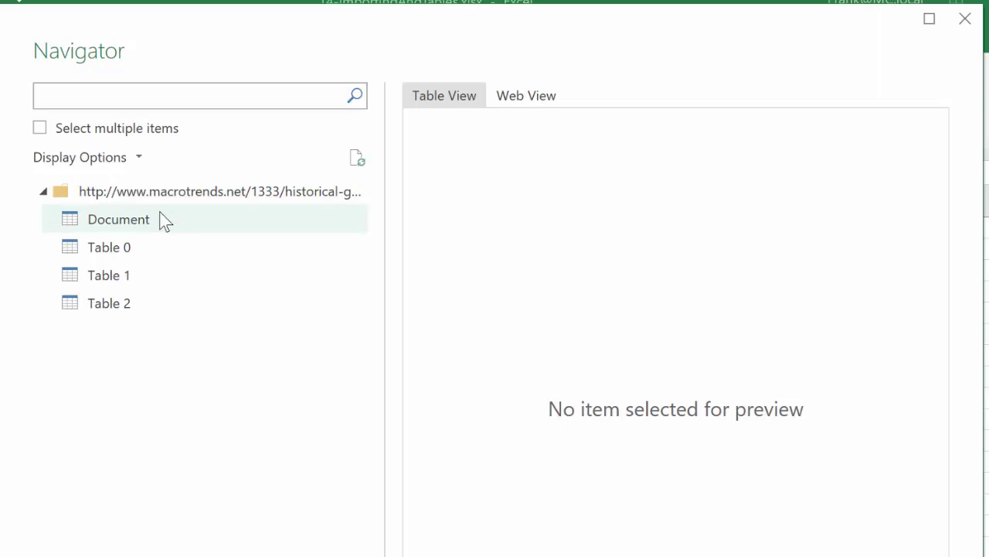
- Preview Document, Table 0, Table 1 and Table 2, compare Table 0 with the web page, and leave Table 0 selected
{"action": "left_click", "coordinate": [132, 220]}
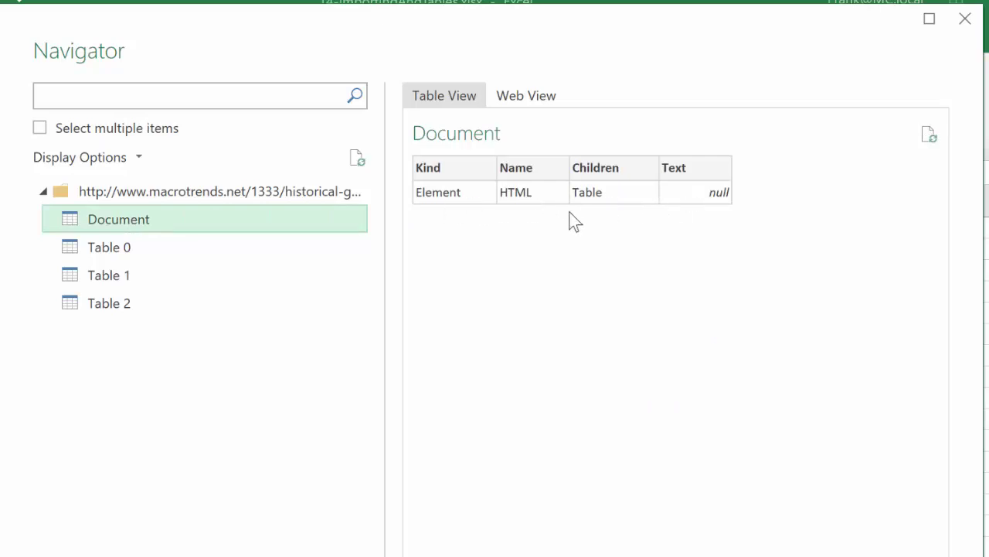
{"action": "left_click", "coordinate": [124, 249]}
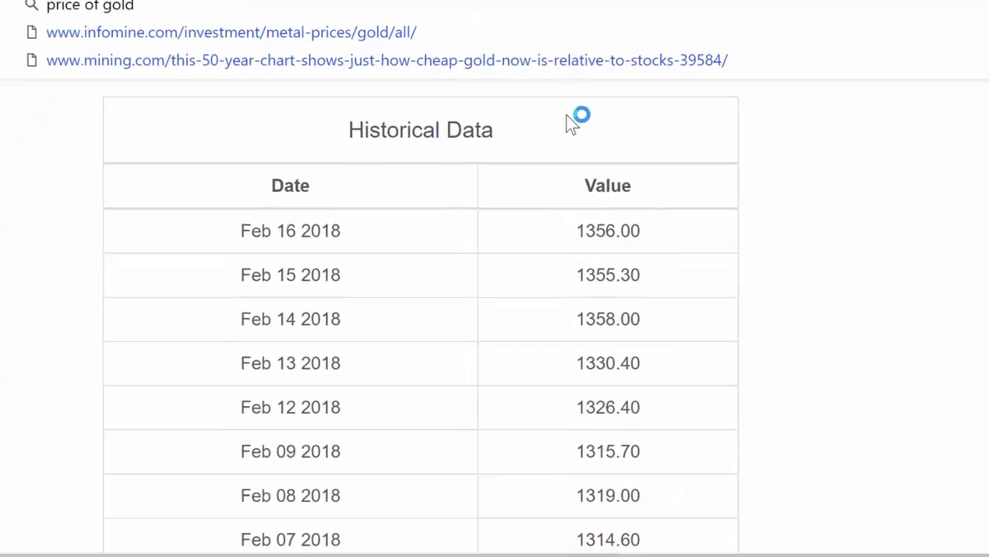
{"action": "left_click_drag", "start_coordinate": [570, 269], "coordinate": [629, 267]}
{"action": "left_click", "coordinate": [455, 252]}
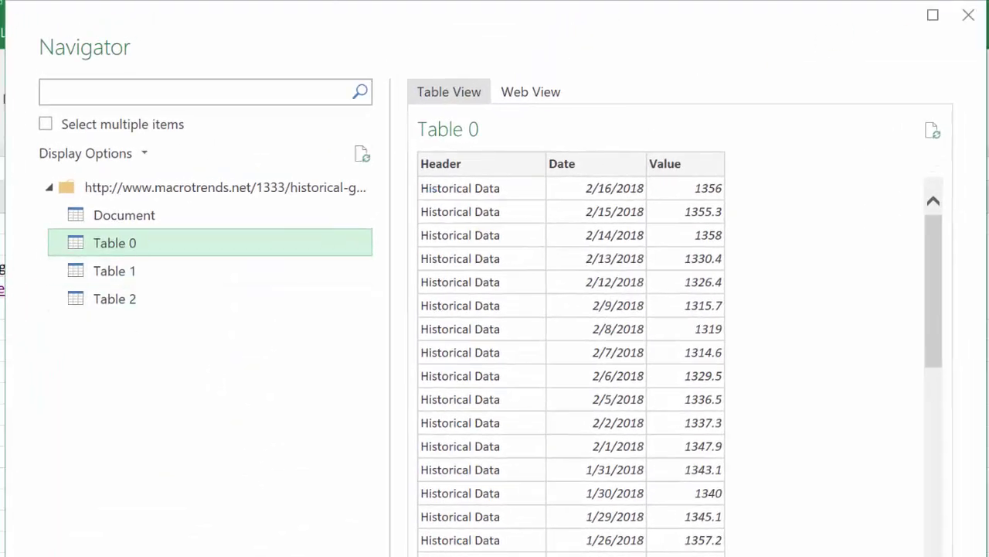
{"action": "left_click", "coordinate": [128, 276]}
{"action": "left_click", "coordinate": [126, 307]}
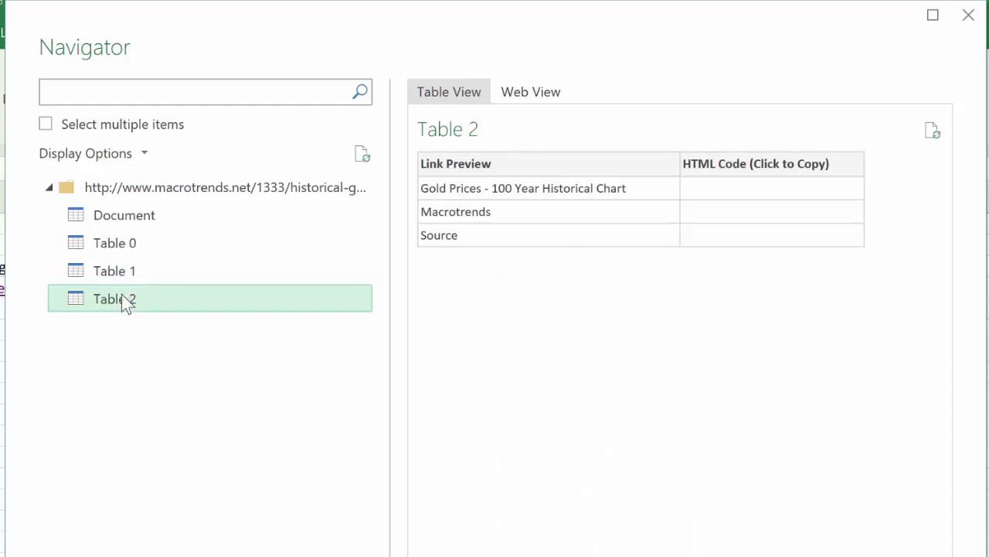
{"action": "left_click", "coordinate": [117, 246]}
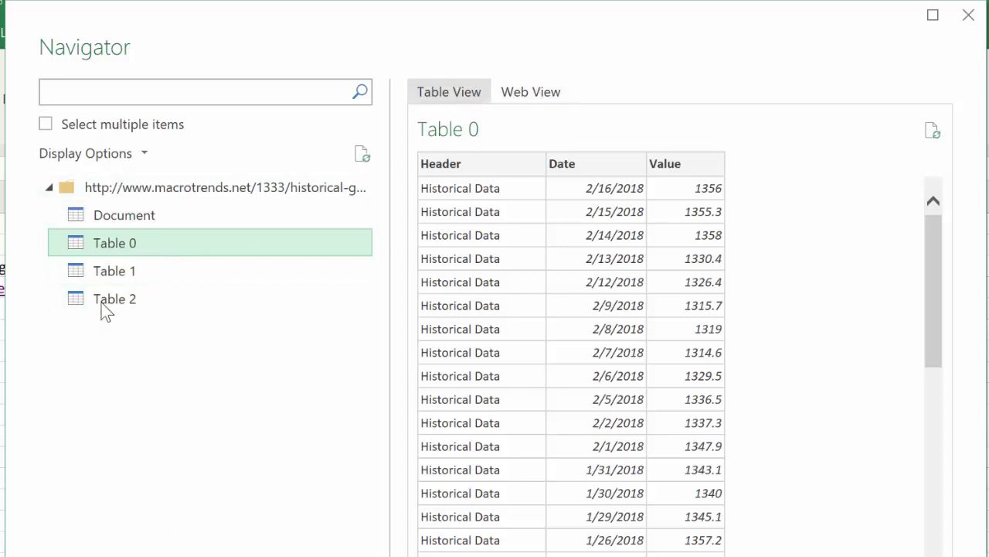
- Check in the web page preview that Table 0 matches the Historical Data table, and load Table 0 into the workbook
{"action": "left_click", "coordinate": [533, 94]}
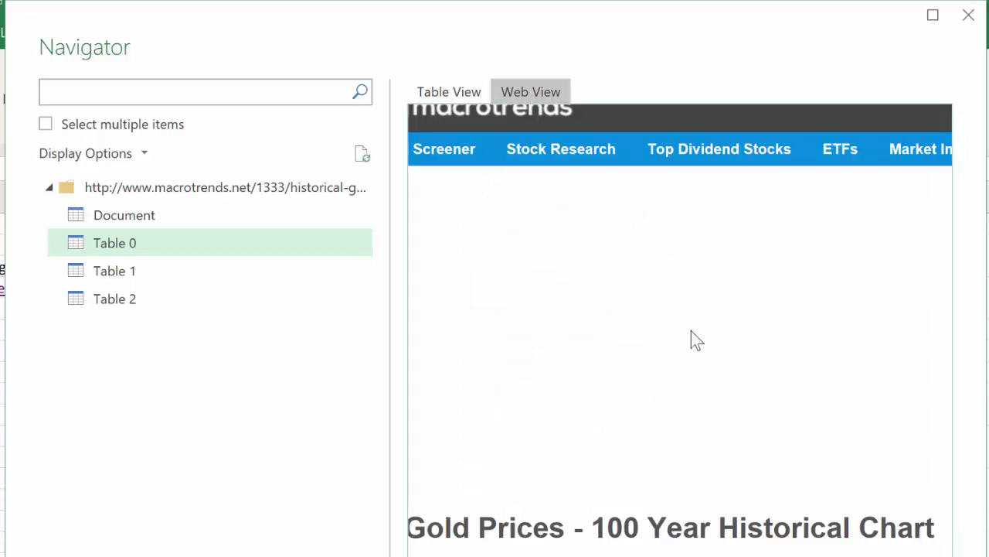
{"action": "scroll", "coordinate": [693, 340], "scroll_direction": "down", "scroll_amount": 8}
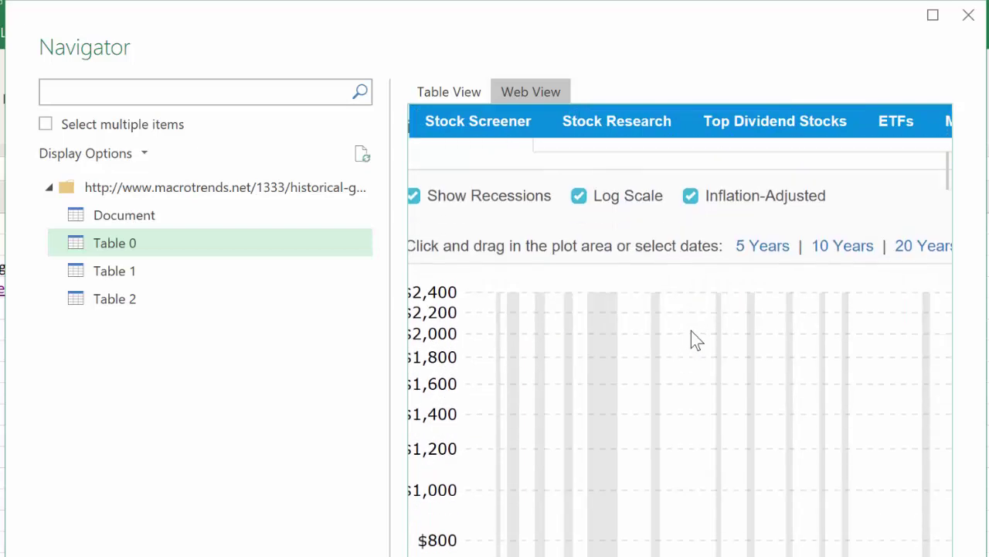
{"action": "scroll", "coordinate": [693, 340], "scroll_direction": "down", "scroll_amount": 10}
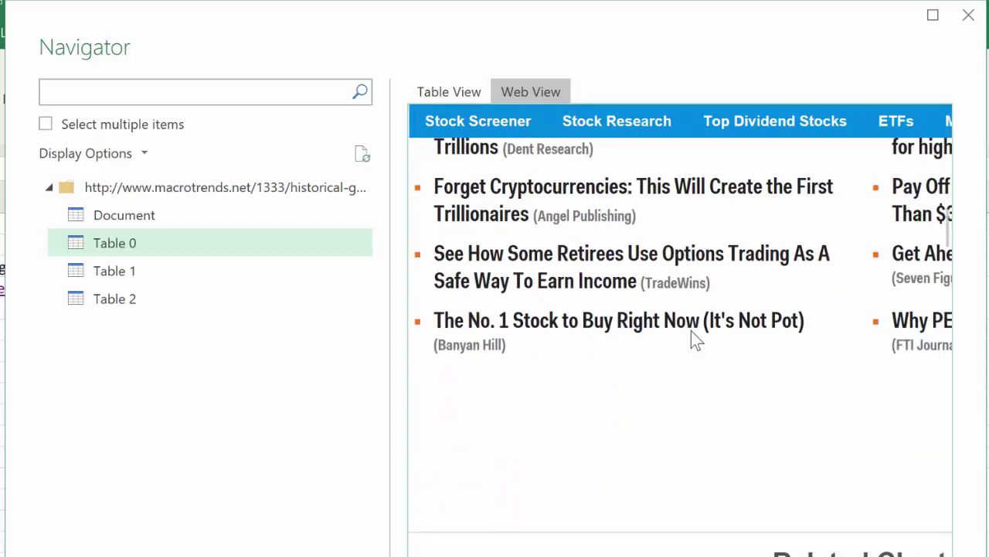
{"action": "scroll", "coordinate": [693, 340], "scroll_direction": "down", "scroll_amount": 10}
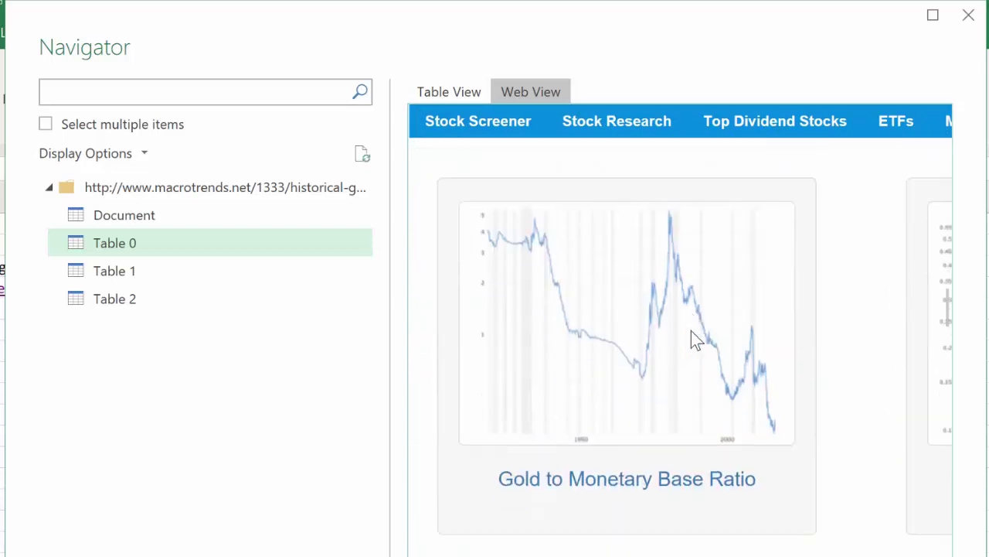
{"action": "scroll", "coordinate": [694, 340], "scroll_direction": "down", "scroll_amount": 10}
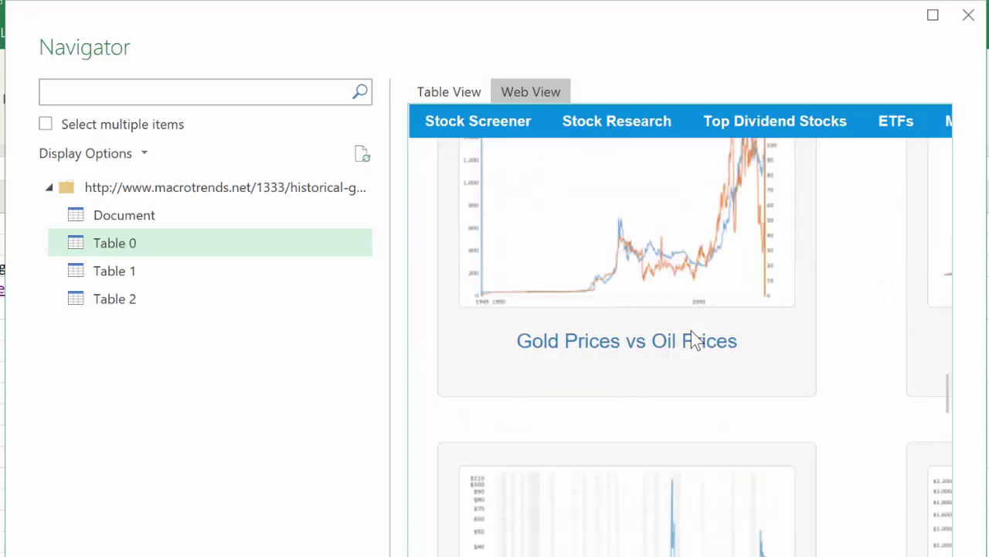
{"action": "scroll", "coordinate": [693, 340], "scroll_direction": "down", "scroll_amount": 10}
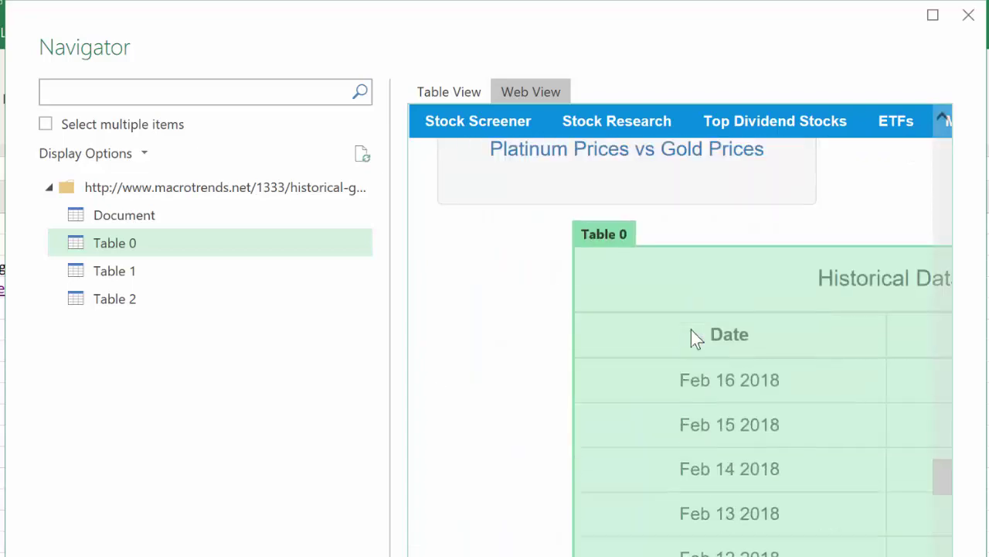
{"action": "scroll", "coordinate": [694, 340], "scroll_direction": "up", "scroll_amount": 1}
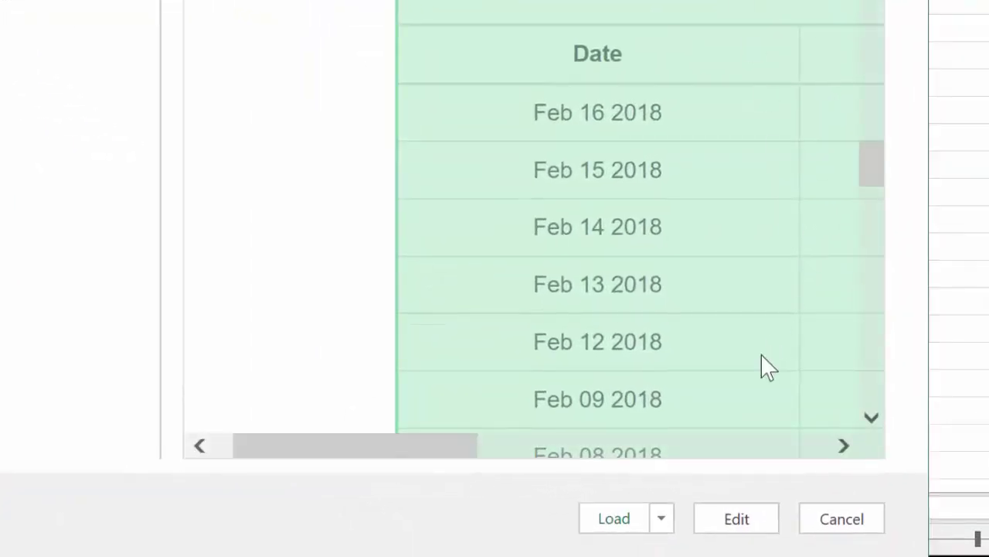
{"action": "left_click", "coordinate": [626, 526]}
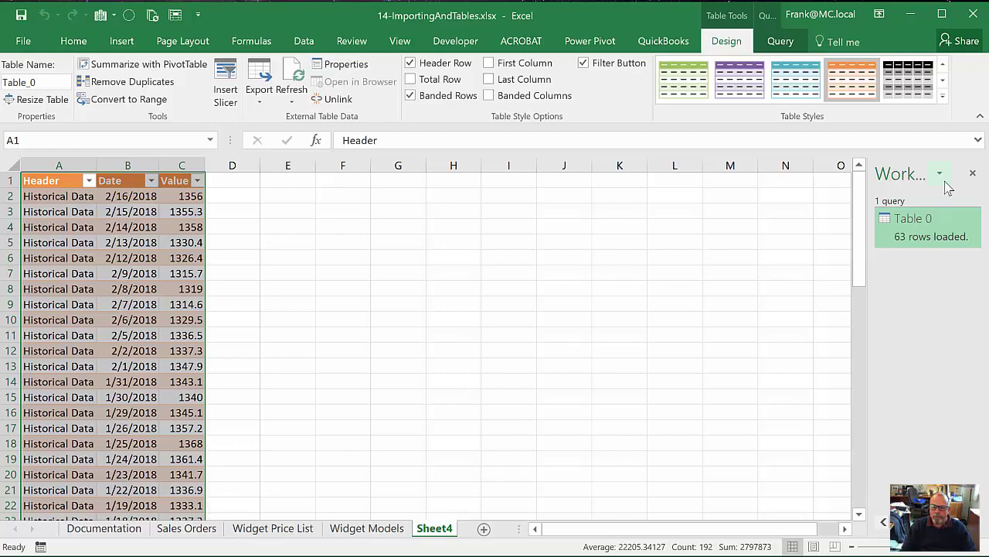
- Rename the new worksheet holding the imported table as Gold and close the list of workbook queries
{"action": "mouse_move", "coordinate": [928, 230]}
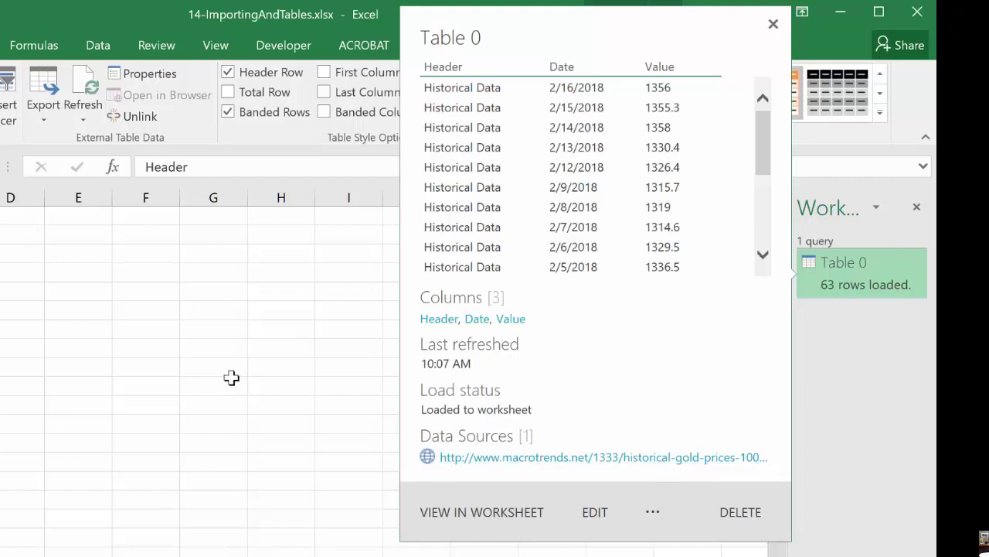
{"action": "left_click", "coordinate": [188, 354]}
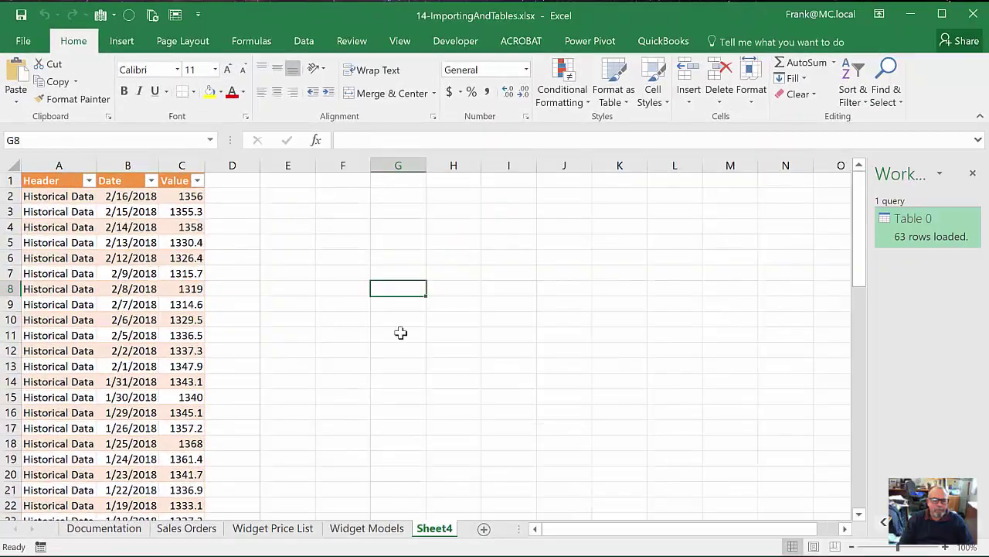
{"action": "double_click", "coordinate": [434, 529]}
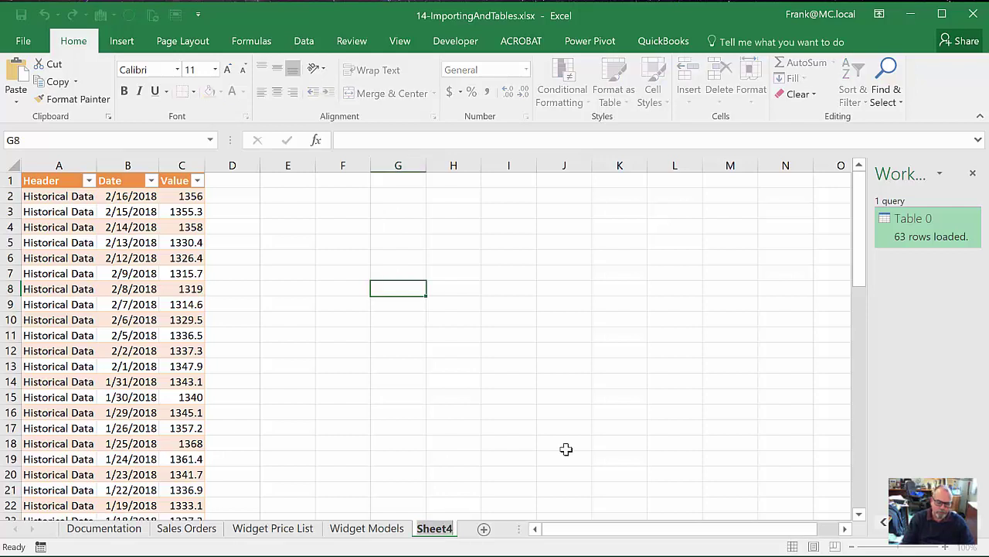
{"action": "type", "text": "Gold"}
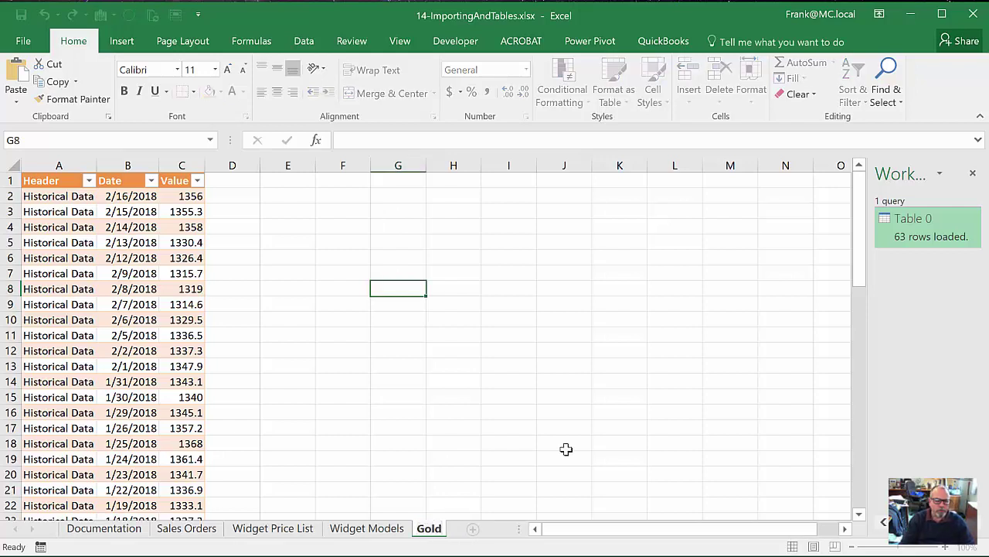
{"action": "left_click", "coordinate": [473, 302]}
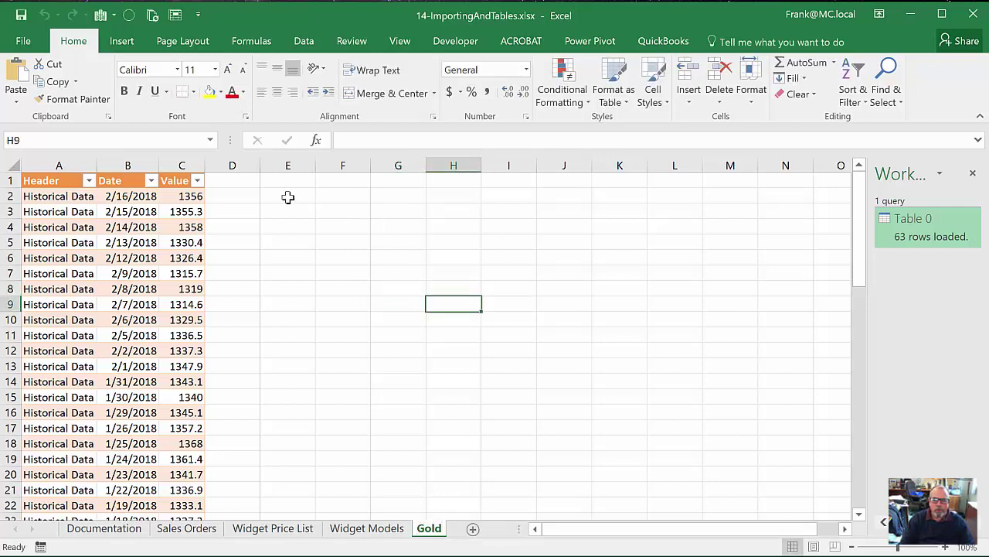
{"action": "left_click", "coordinate": [973, 173]}
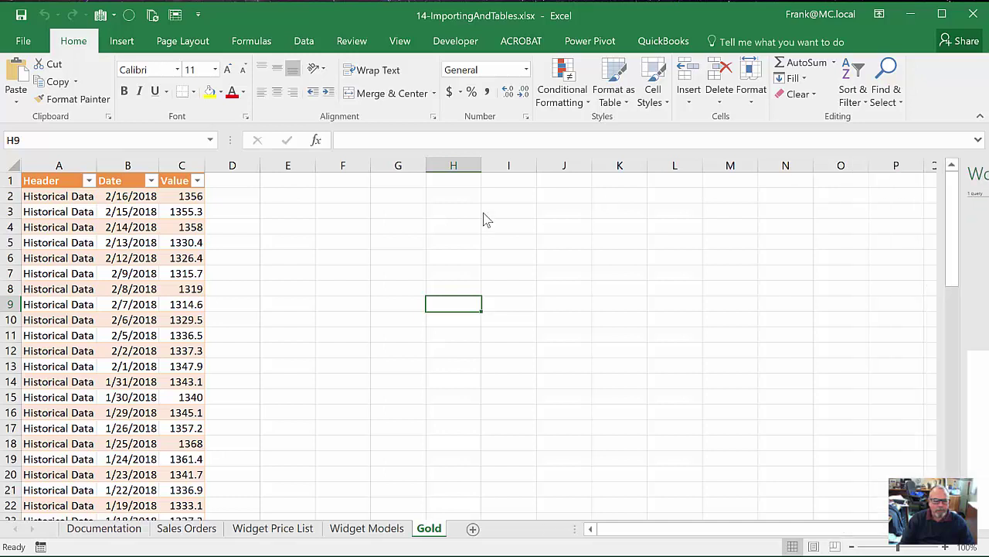
- Refresh the imported gold price table from its web source and select the newest date in cell B2
{"action": "left_click", "coordinate": [265, 257]}
{"action": "left_click", "coordinate": [110, 252]}
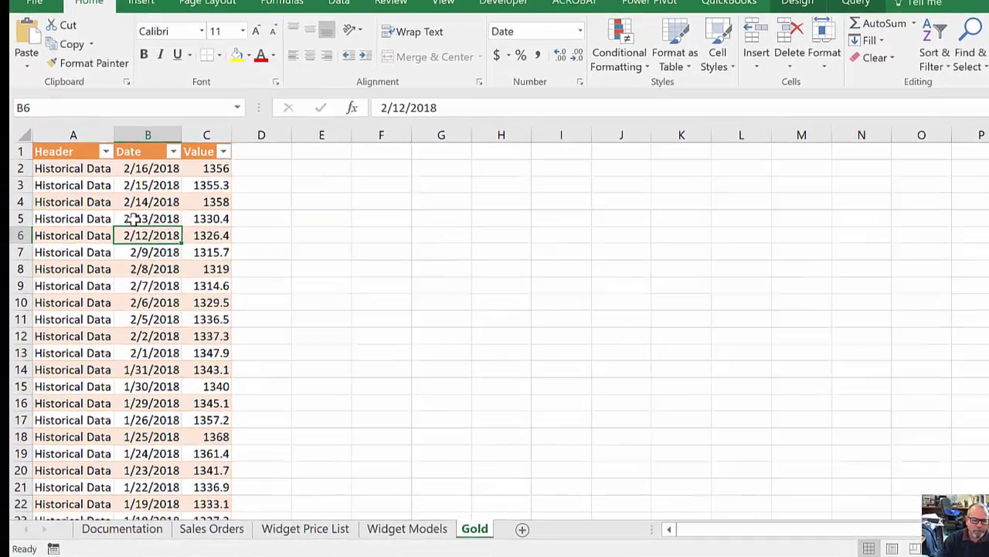
{"action": "right_click", "coordinate": [114, 244]}
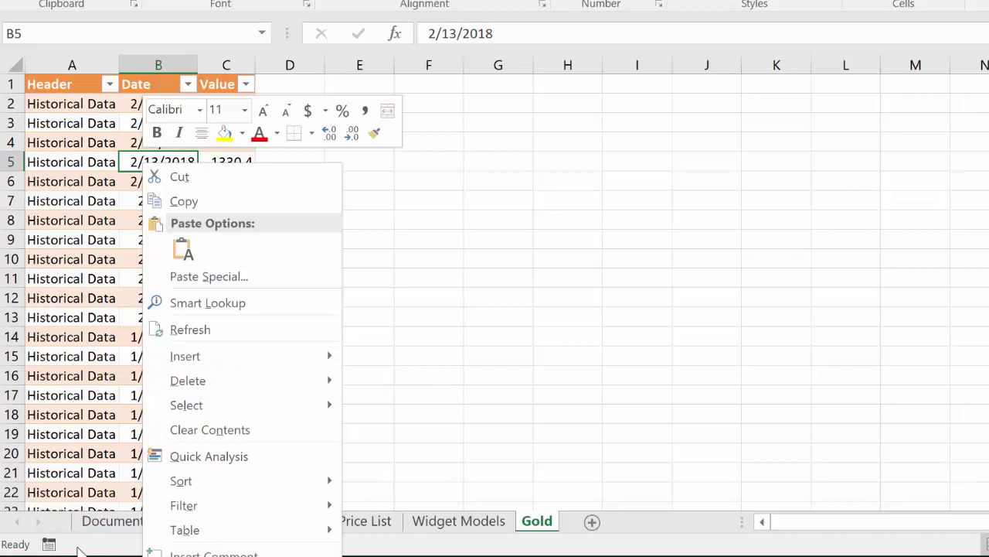
{"action": "left_click", "coordinate": [206, 329]}
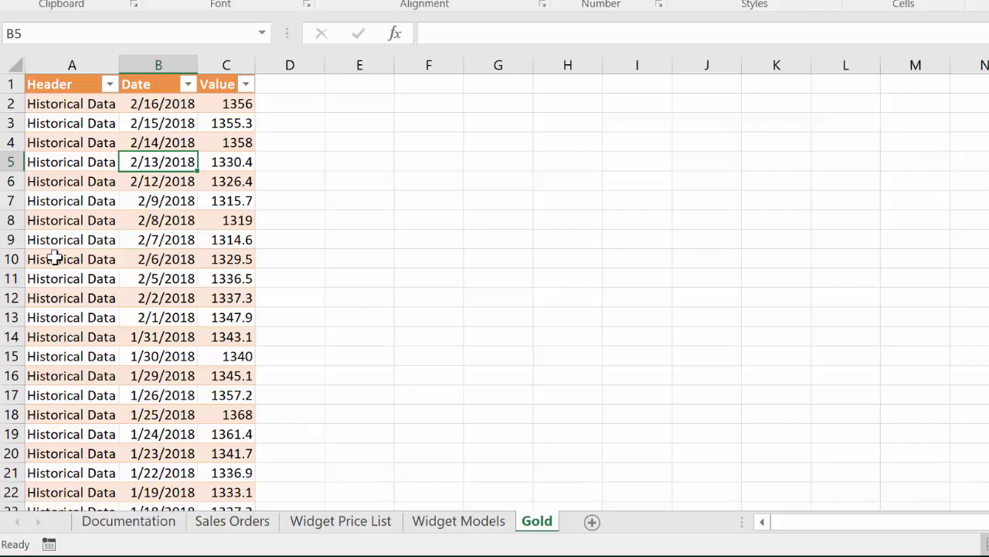
{"action": "left_click", "coordinate": [161, 102]}
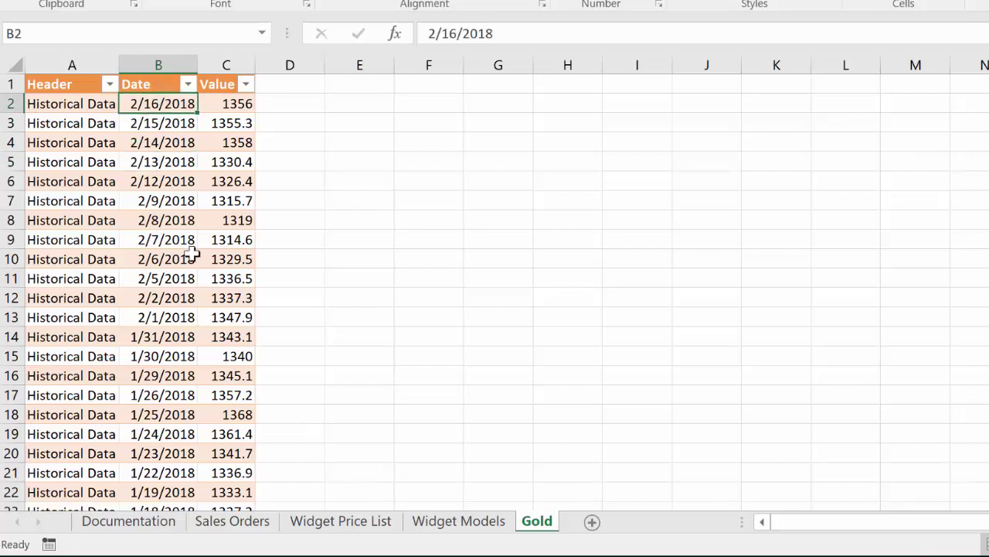